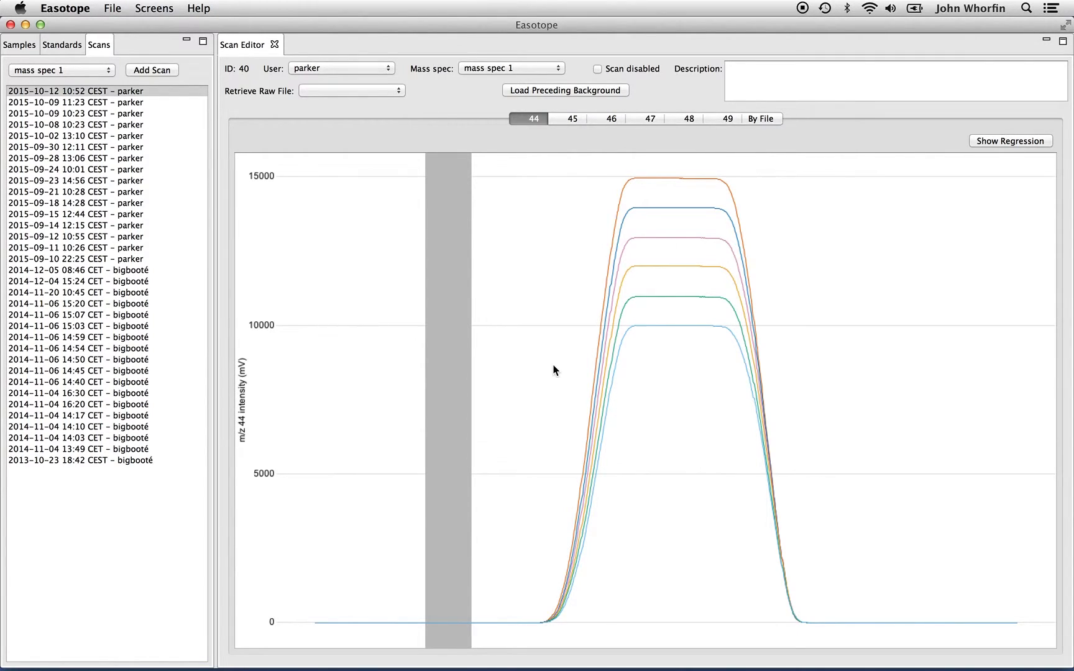
Examine the peak curves in the m/z 44 scan graph at different zoom levels and positions.
{"action": "scroll", "coordinate": [557, 365], "scroll_direction": "up", "scroll_amount": 5}
{"action": "scroll", "coordinate": [558, 364], "scroll_direction": "down", "scroll_amount": 6}
{"action": "scroll", "coordinate": [559, 365], "scroll_direction": "down", "scroll_amount": 2}
{"action": "scroll", "coordinate": [558, 364], "scroll_direction": "up", "scroll_amount": 5}
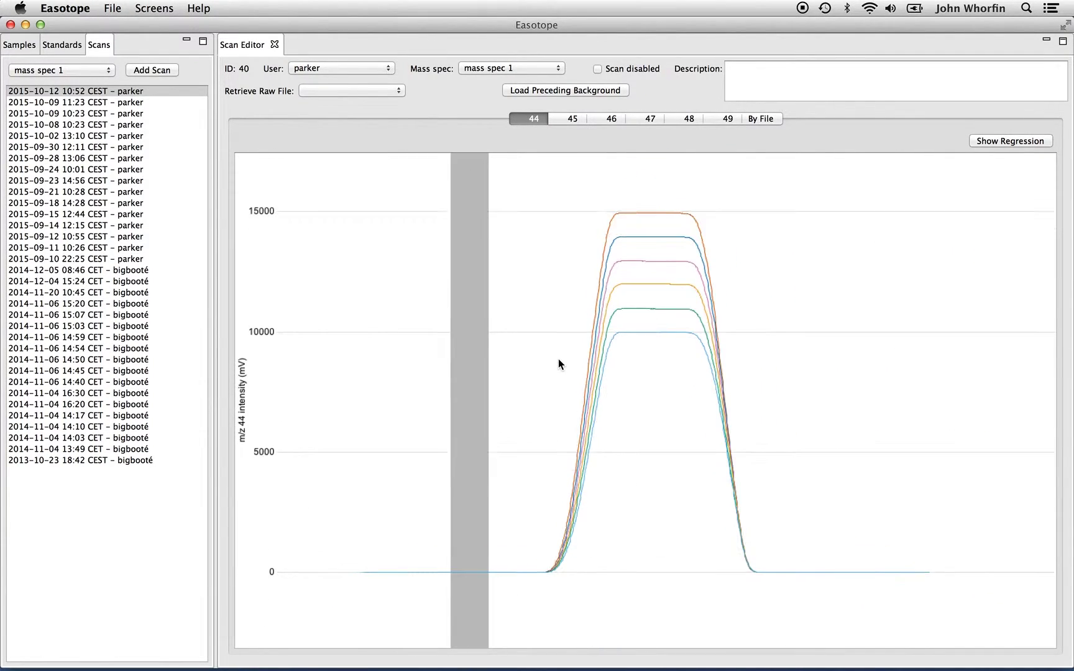
{"action": "scroll", "coordinate": [558, 364], "scroll_direction": "down", "scroll_amount": 2}
{"action": "scroll", "coordinate": [558, 361], "scroll_direction": "down", "scroll_amount": 4}
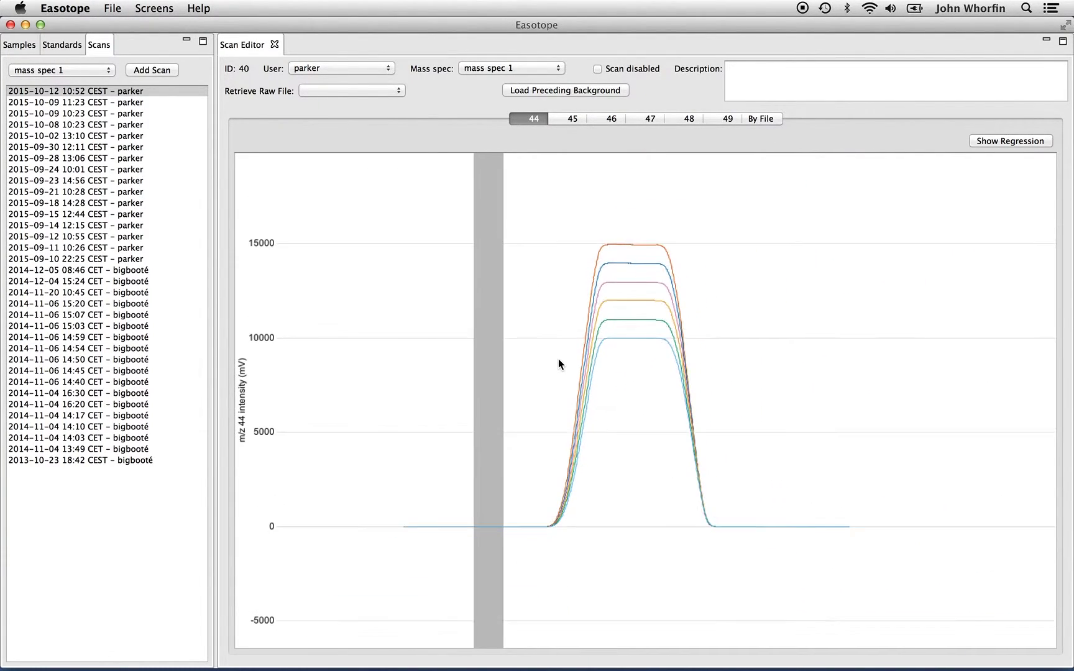
{"action": "scroll", "coordinate": [557, 361], "scroll_direction": "up", "scroll_amount": 6}
{"action": "scroll", "coordinate": [557, 364], "scroll_direction": "down", "scroll_amount": 5}
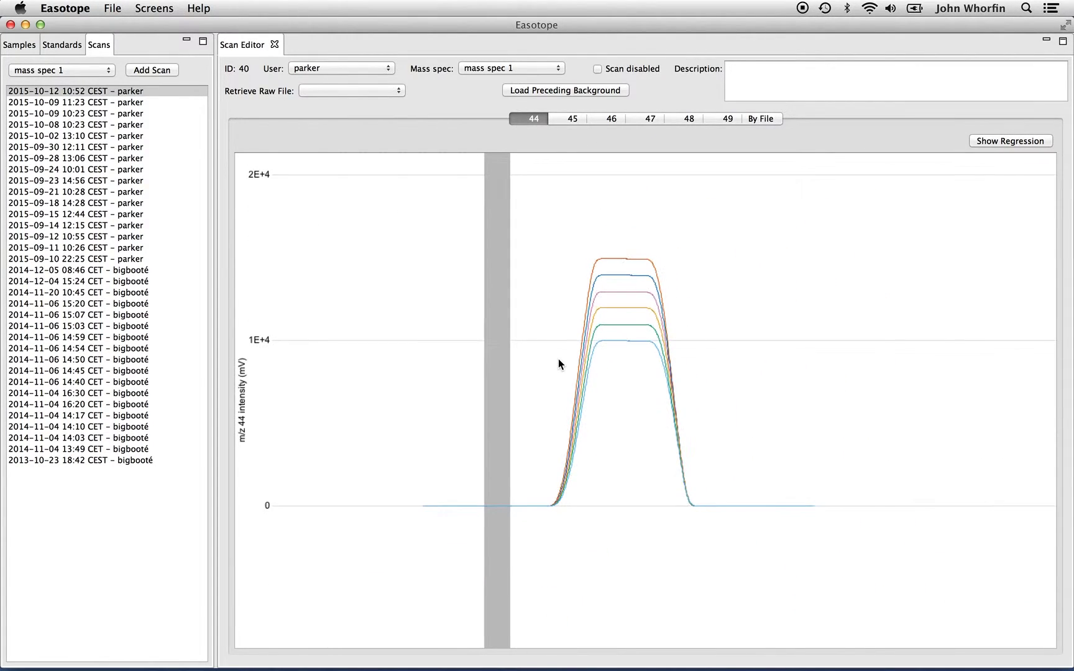
{"action": "scroll", "coordinate": [557, 364], "scroll_direction": "up", "scroll_amount": 3}
{"action": "scroll", "coordinate": [558, 365], "scroll_direction": "down", "scroll_amount": 4}
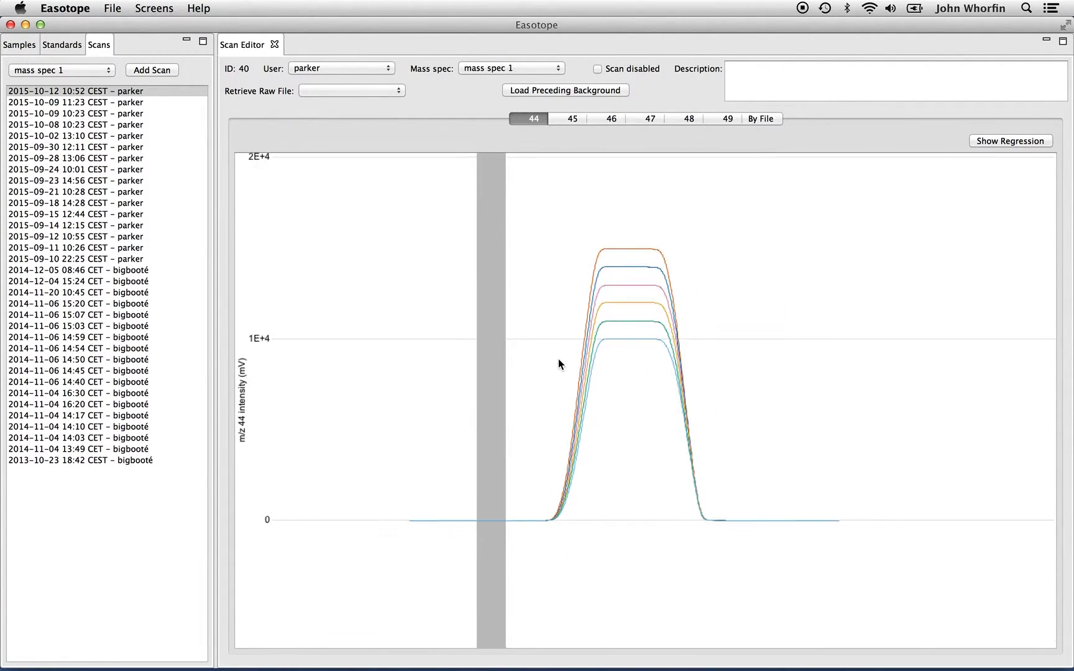
{"action": "scroll", "coordinate": [558, 364], "scroll_direction": "up", "scroll_amount": 4}
{"action": "scroll", "coordinate": [558, 365], "scroll_direction": "down", "scroll_amount": 4}
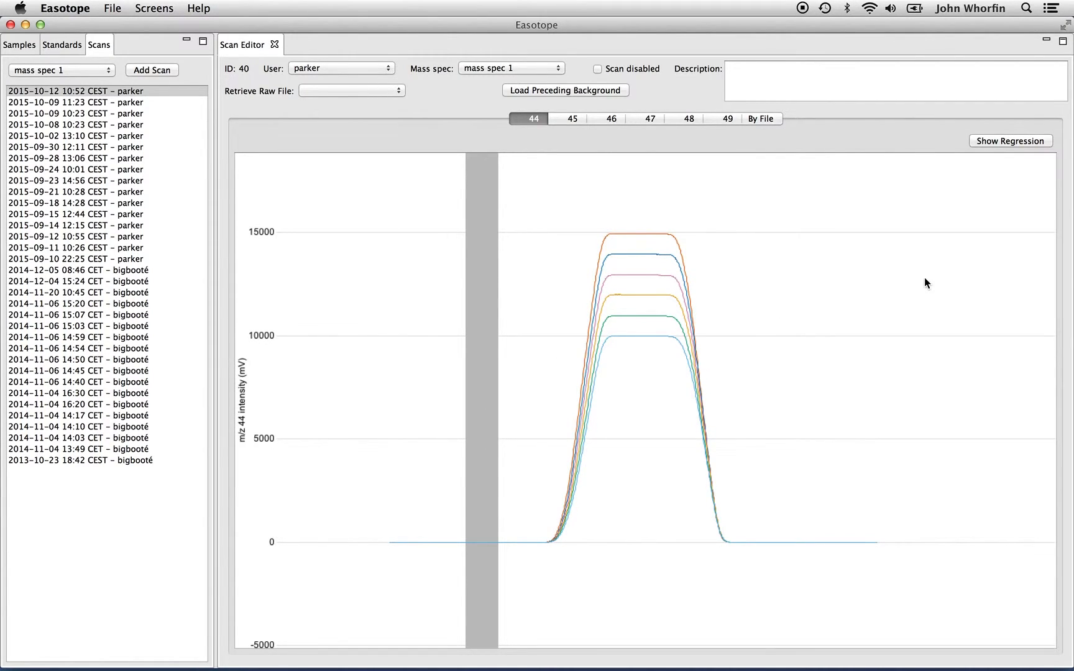
{"action": "scroll", "coordinate": [960, 244], "scroll_direction": "down", "scroll_amount": 3}
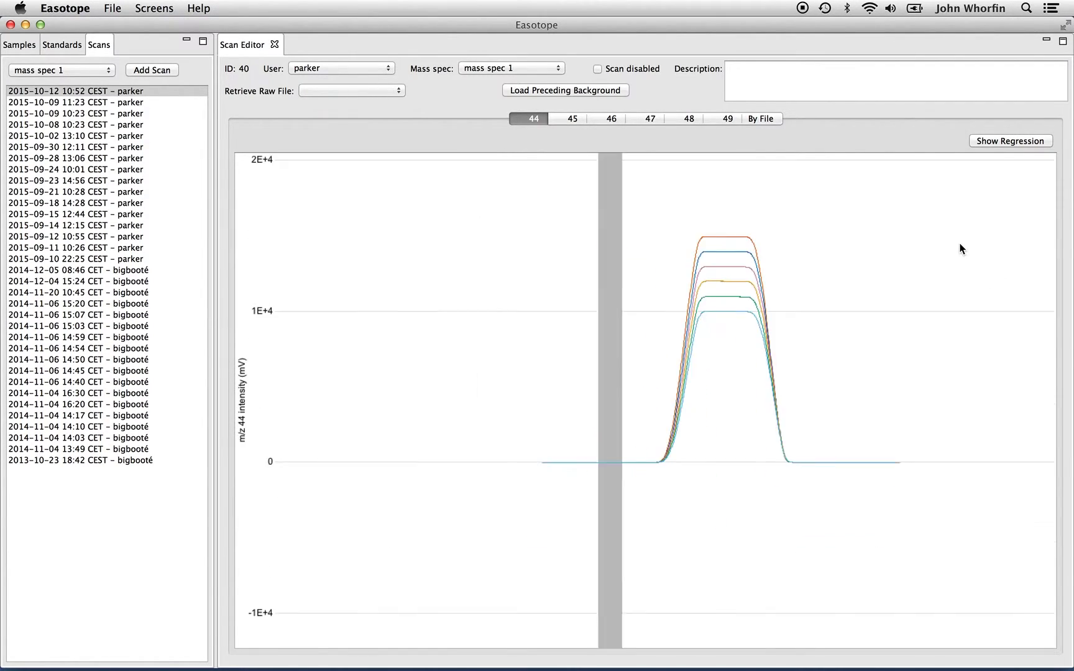
{"action": "scroll", "coordinate": [959, 245], "scroll_direction": "up", "scroll_amount": 3}
{"action": "scroll", "coordinate": [959, 243], "scroll_direction": "down", "scroll_amount": 2}
{"action": "scroll", "coordinate": [960, 243], "scroll_direction": "up", "scroll_amount": 2}
{"action": "scroll", "coordinate": [959, 243], "scroll_direction": "down", "scroll_amount": 2}
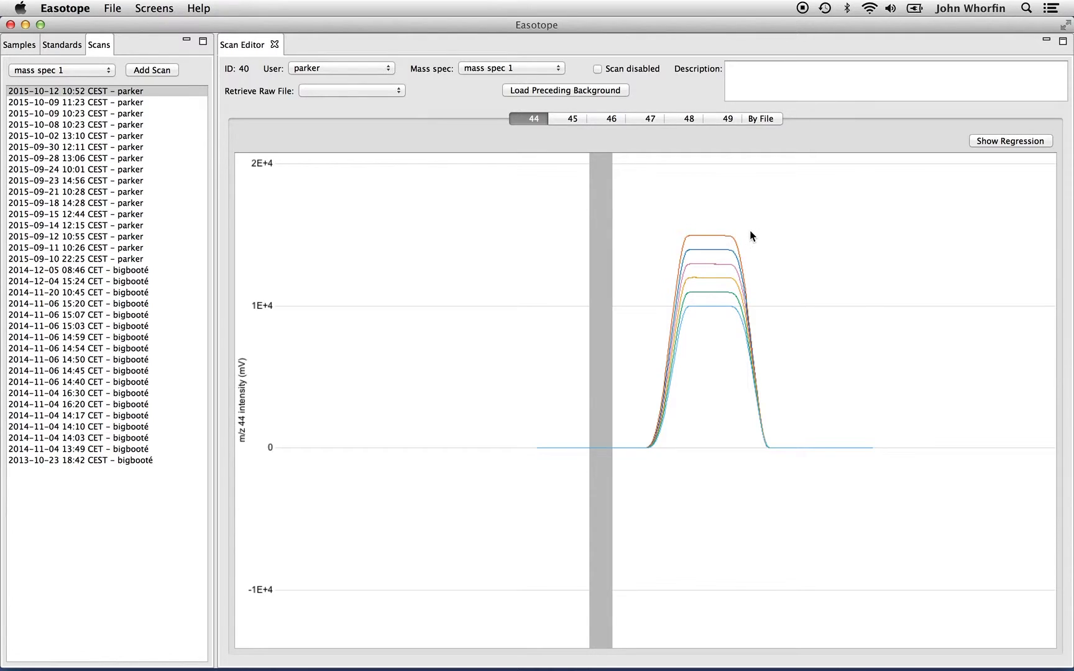
{"action": "mouse_move", "coordinate": [734, 239]}
{"action": "mouse_move", "coordinate": [689, 296]}
Autoscale the m/z 44 scan graph and show its curves as individual points without connecting lines.
{"action": "right_click", "coordinate": [812, 272]}
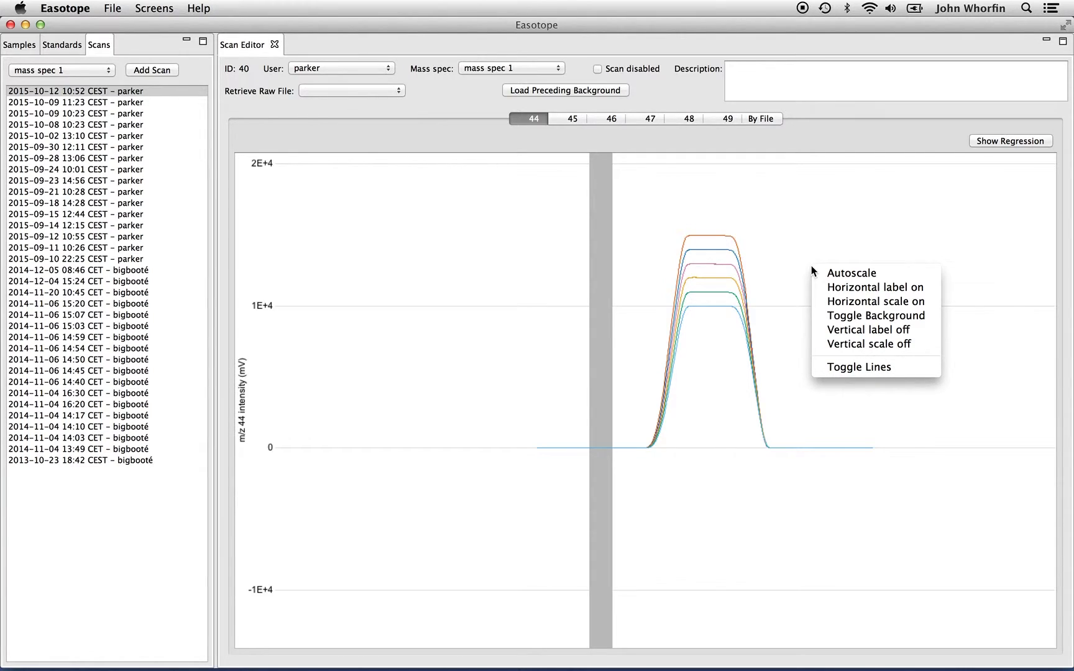
{"action": "left_click", "coordinate": [889, 273]}
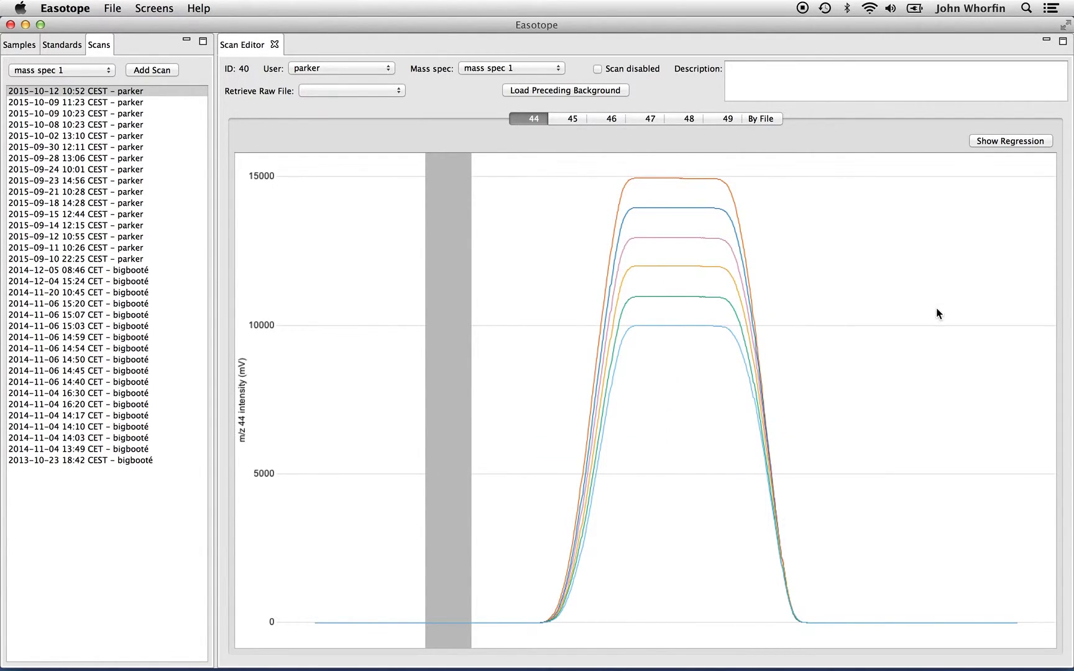
{"action": "right_click", "coordinate": [868, 304]}
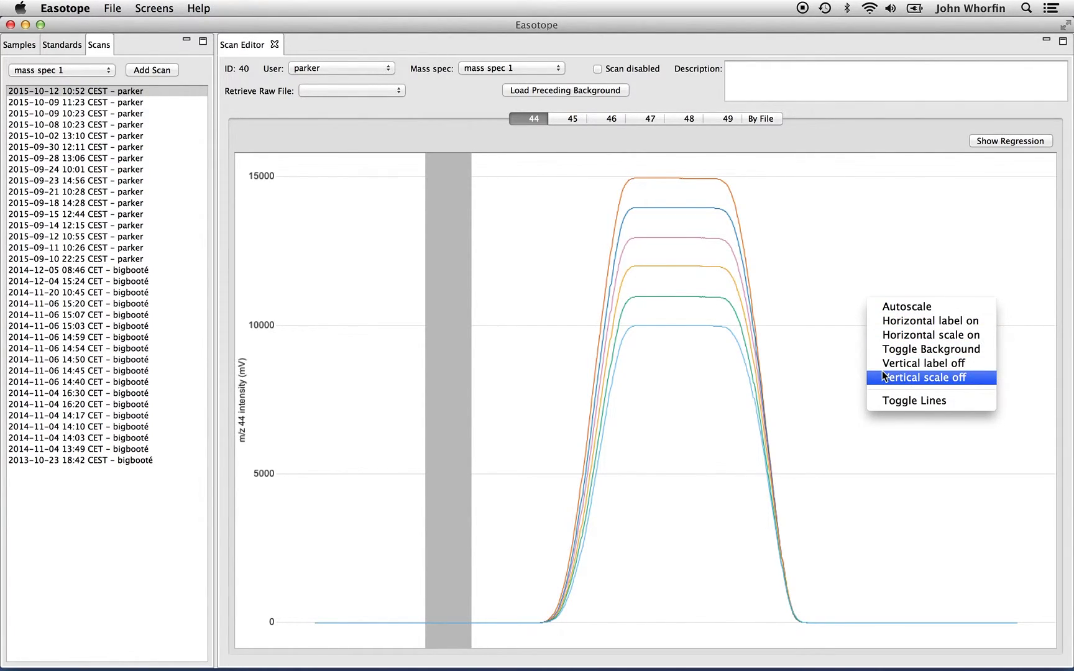
{"action": "left_click", "coordinate": [949, 401]}
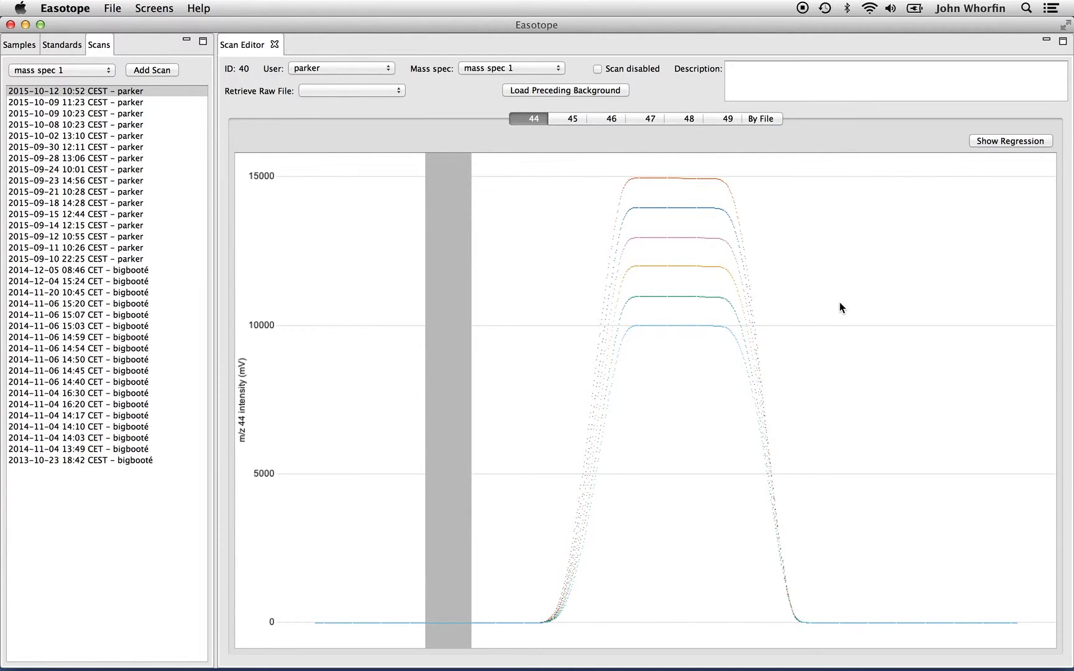
Turn the connecting lines of the m/z 44 curves back on, and off again.
{"action": "right_click", "coordinate": [860, 297]}
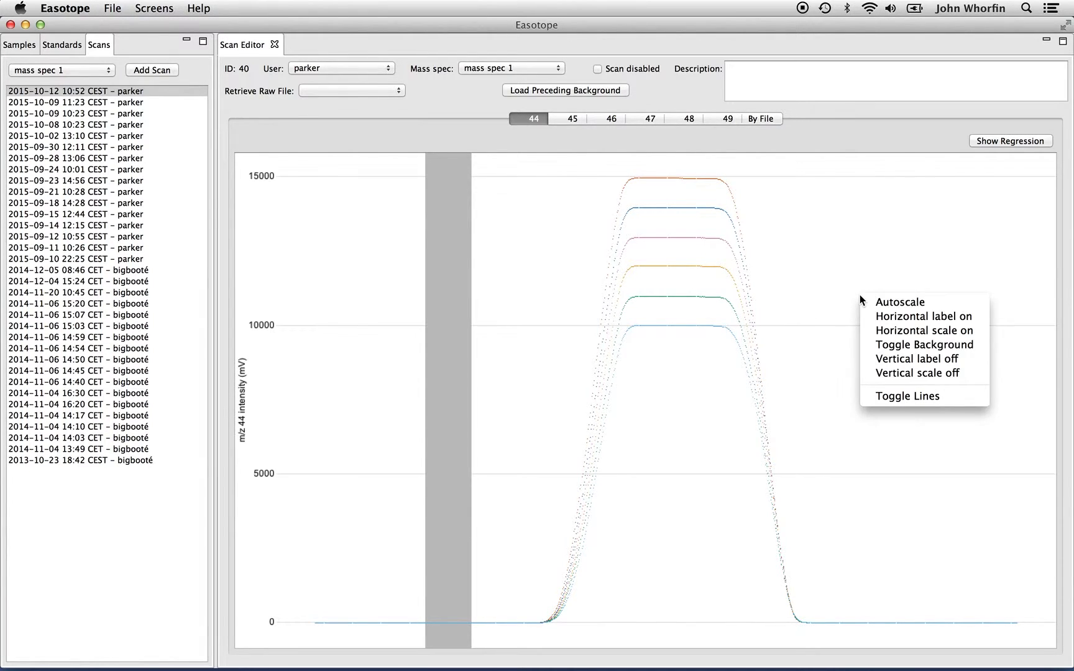
{"action": "left_click", "coordinate": [875, 396]}
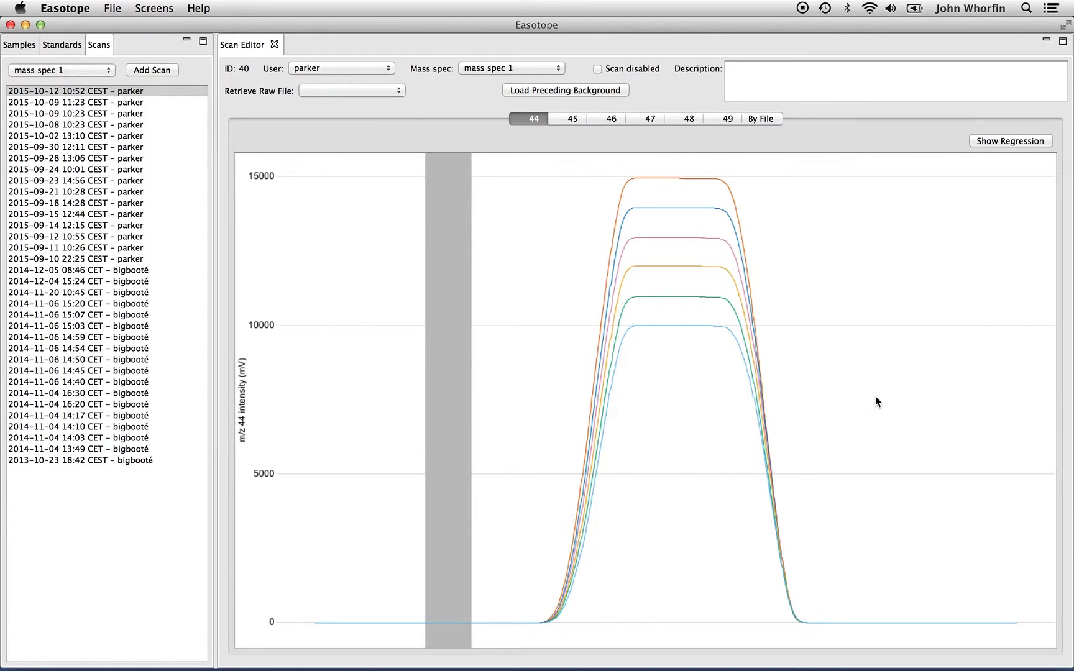
{"action": "right_click", "coordinate": [861, 272]}
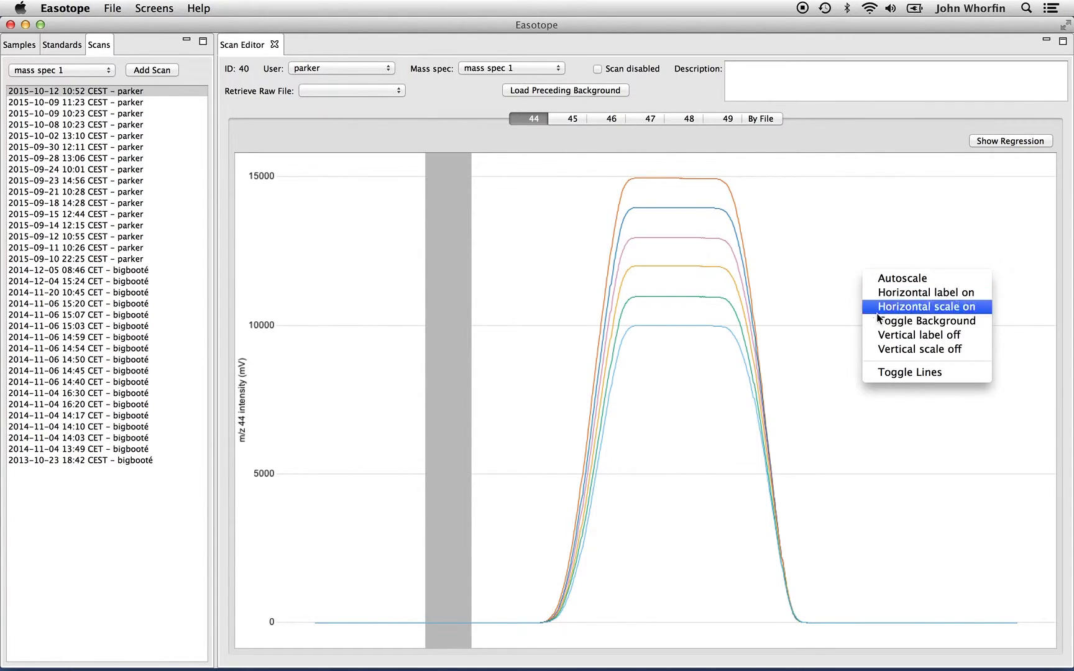
{"action": "left_click", "coordinate": [883, 373]}
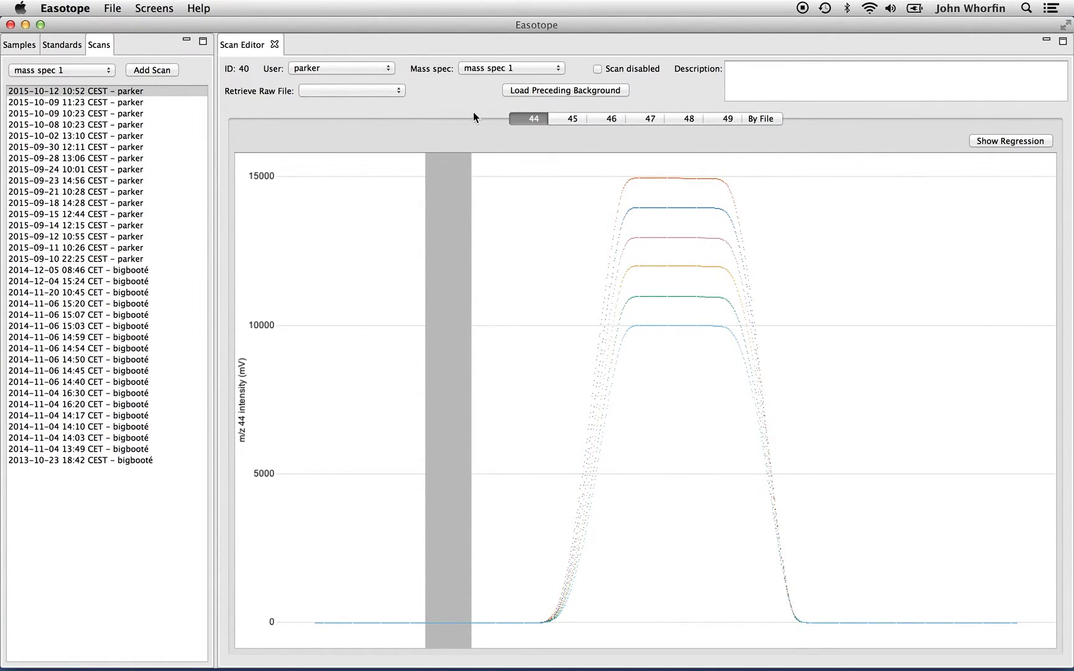
Open the Replicate Analysis screen and inspect the details of an active and a faded triangle point in the Δ47 versus δ47 graph.
{"action": "left_click", "coordinate": [156, 8]}
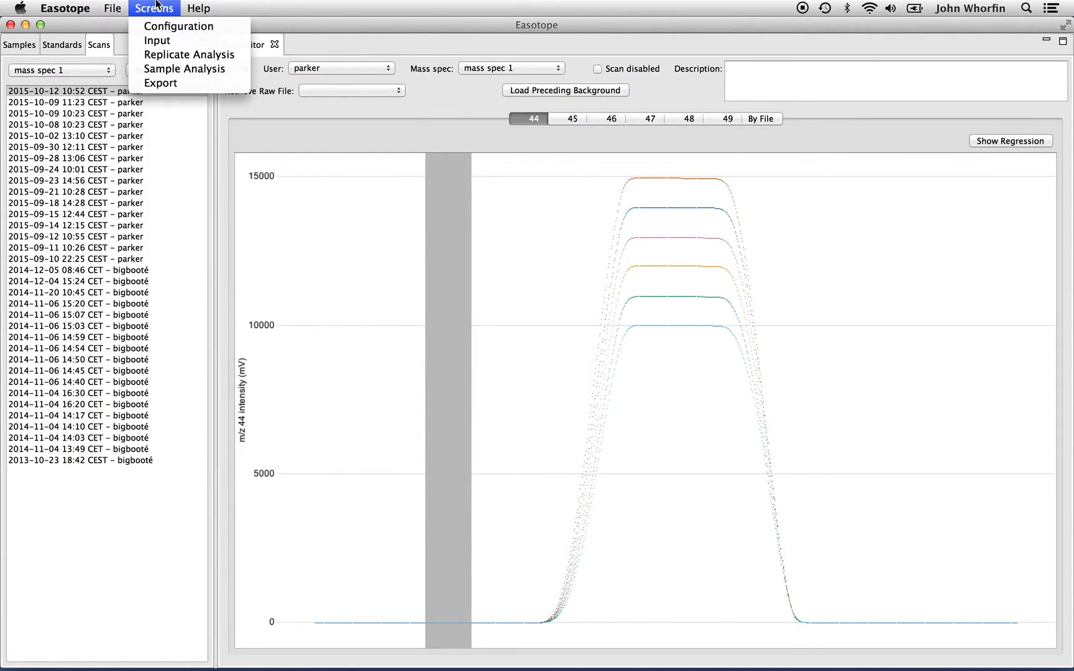
{"action": "left_click", "coordinate": [165, 58]}
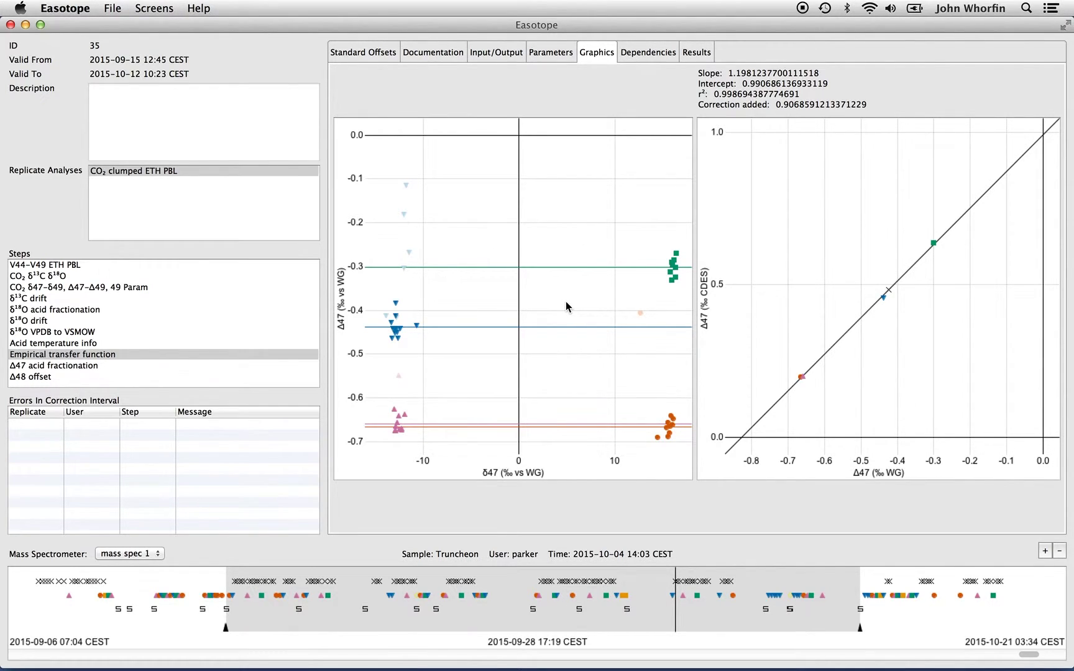
{"action": "scroll", "coordinate": [565, 301], "scroll_direction": "down", "scroll_amount": 3}
{"action": "scroll", "coordinate": [565, 306], "scroll_direction": "down", "scroll_amount": 2}
{"action": "scroll", "coordinate": [566, 306], "scroll_direction": "up", "scroll_amount": 2}
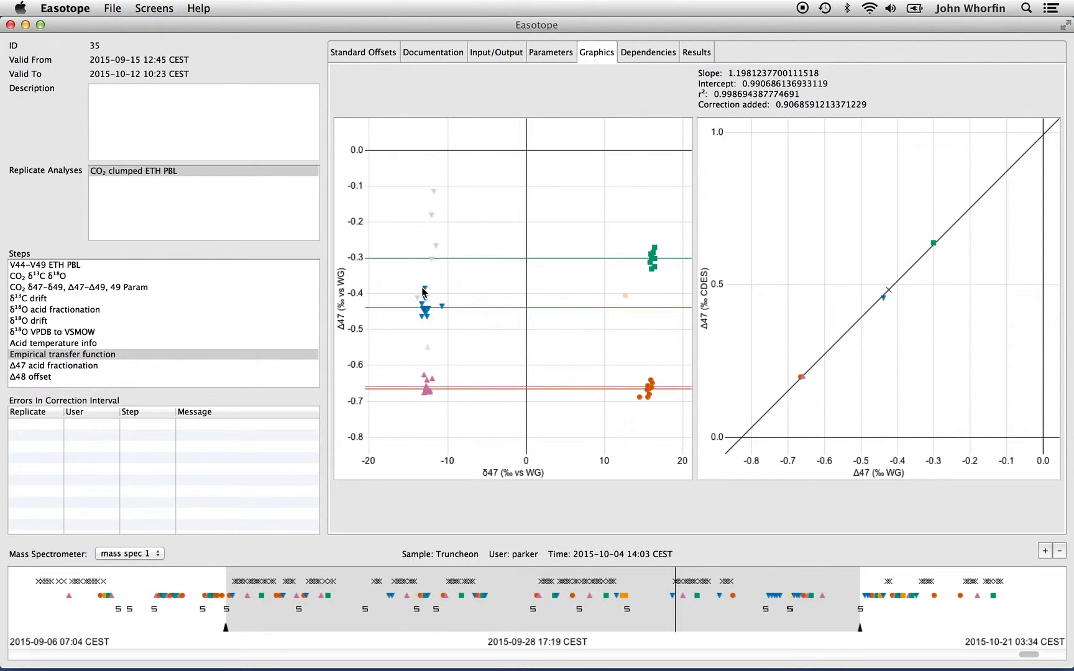
{"action": "mouse_move", "coordinate": [426, 292]}
{"action": "mouse_move", "coordinate": [435, 243]}
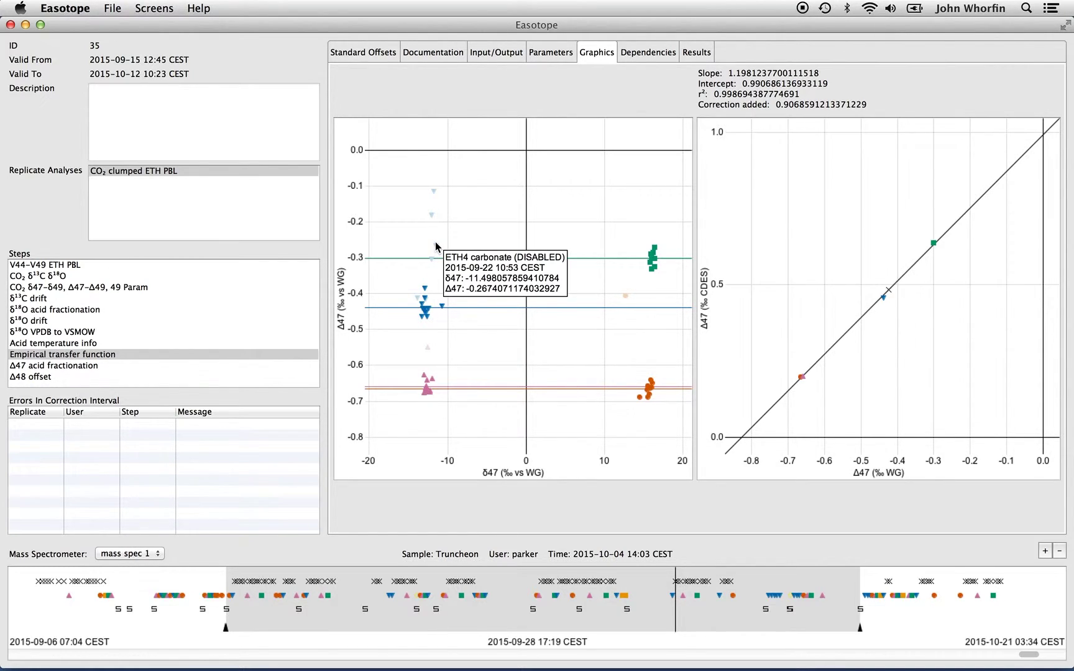